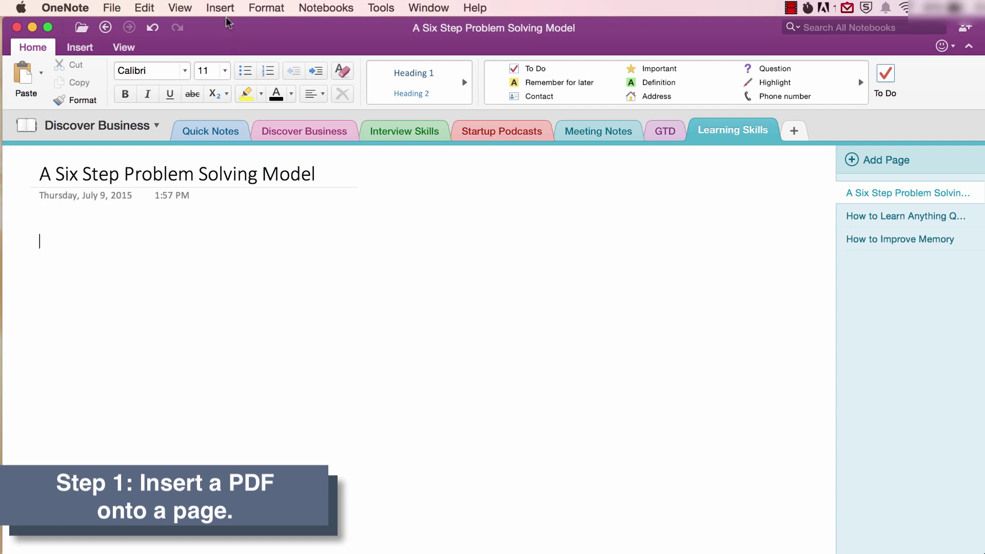
Step: Insert problemsolvingmodel.pdf as a PDF printout on the A Six Step Problem Solving Model page
click(221, 7)
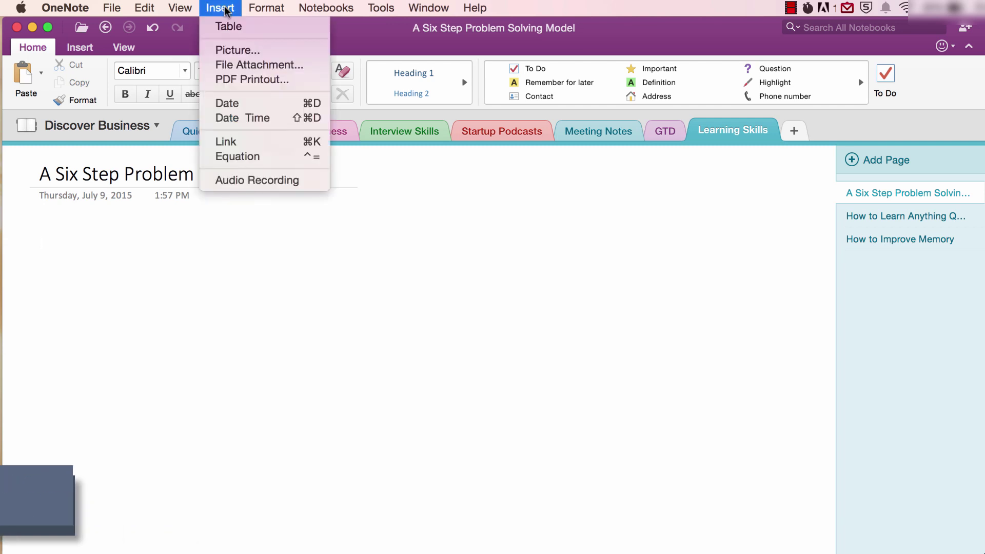
click(222, 80)
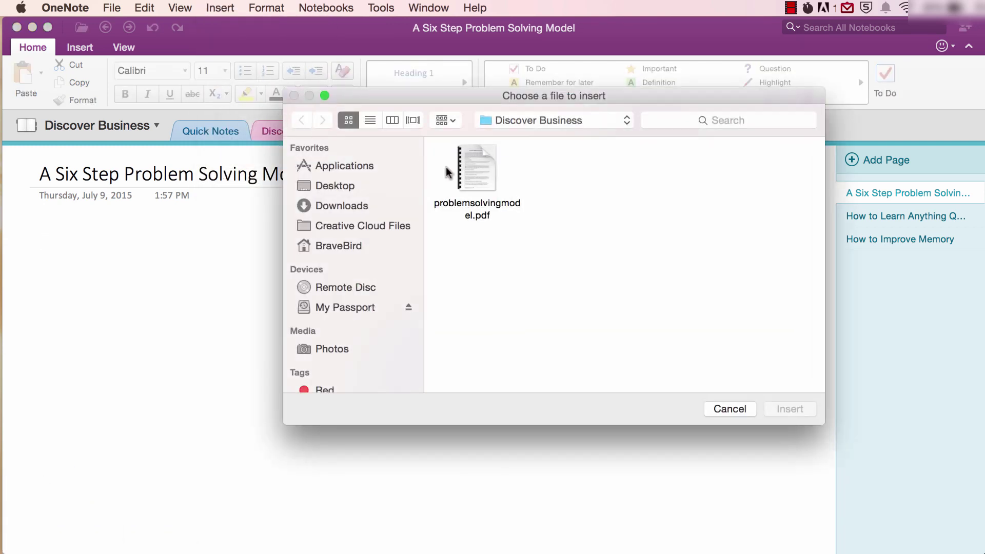
click(466, 180)
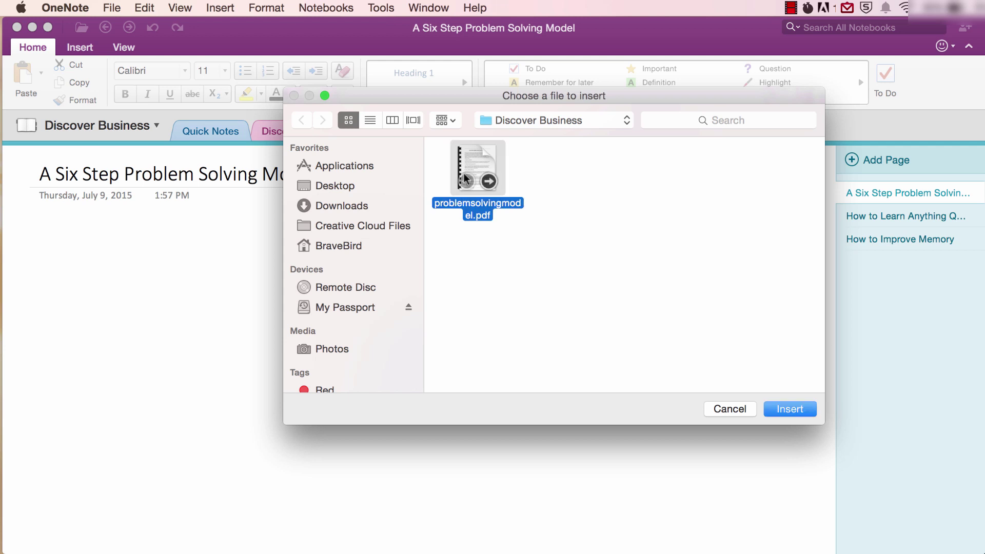
click(790, 407)
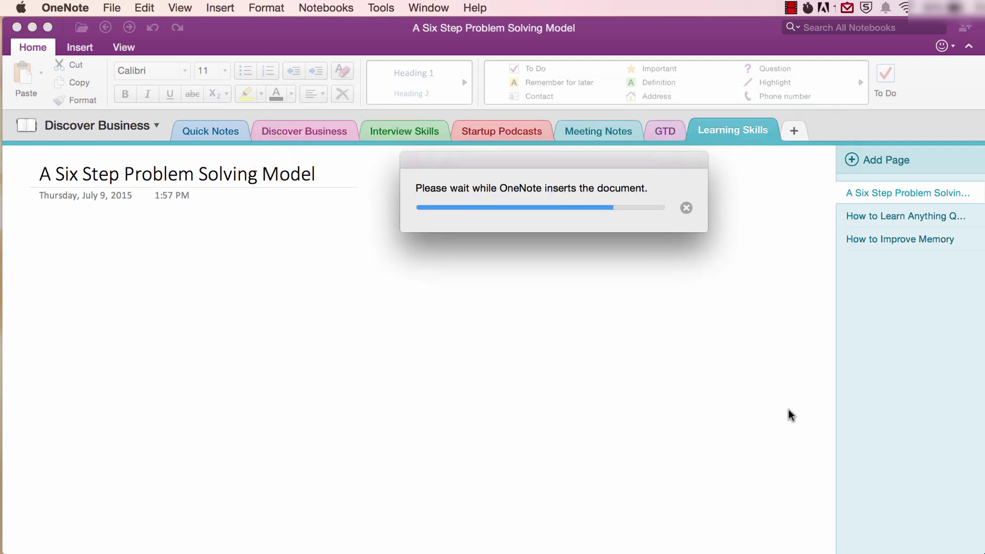
Step: Rotate the first page of the PDF printout 90° to the left
scroll(526, 360, down, 10)
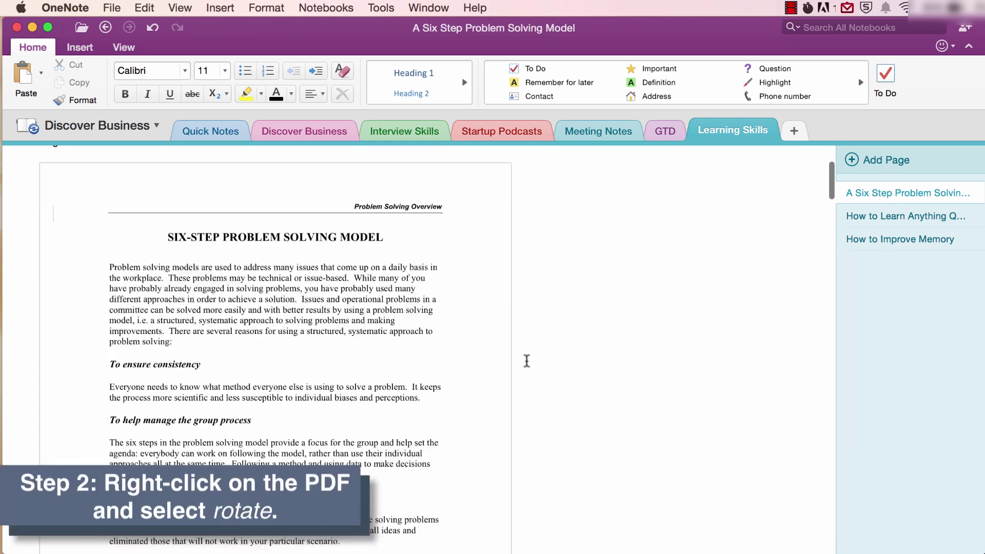
scroll(526, 361, down, 7)
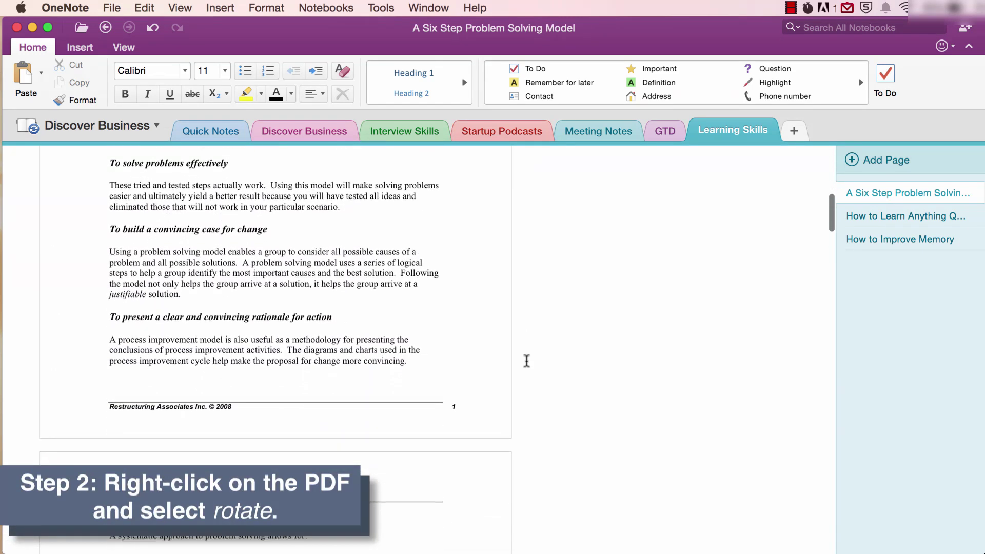
click(382, 307)
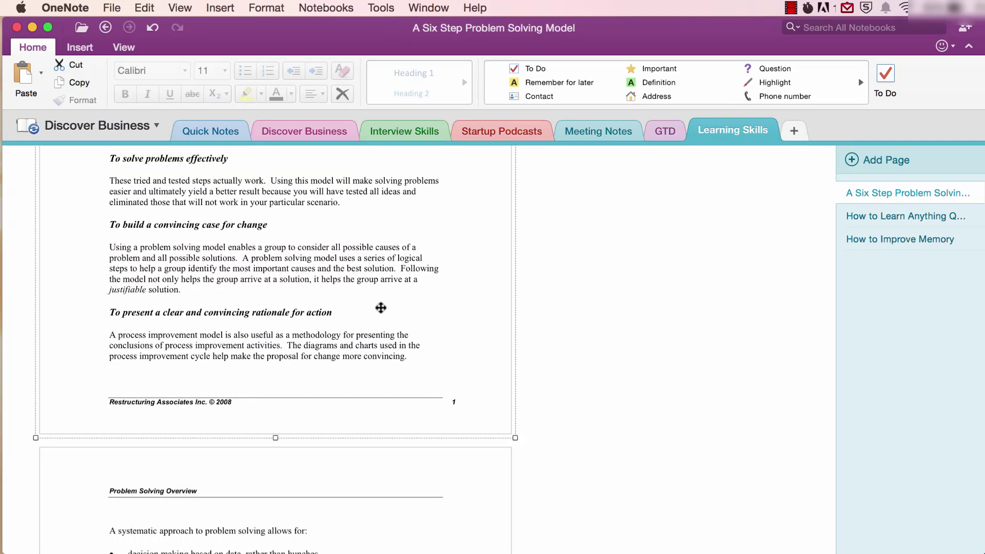
right_click(381, 308)
mouse_move(438, 445)
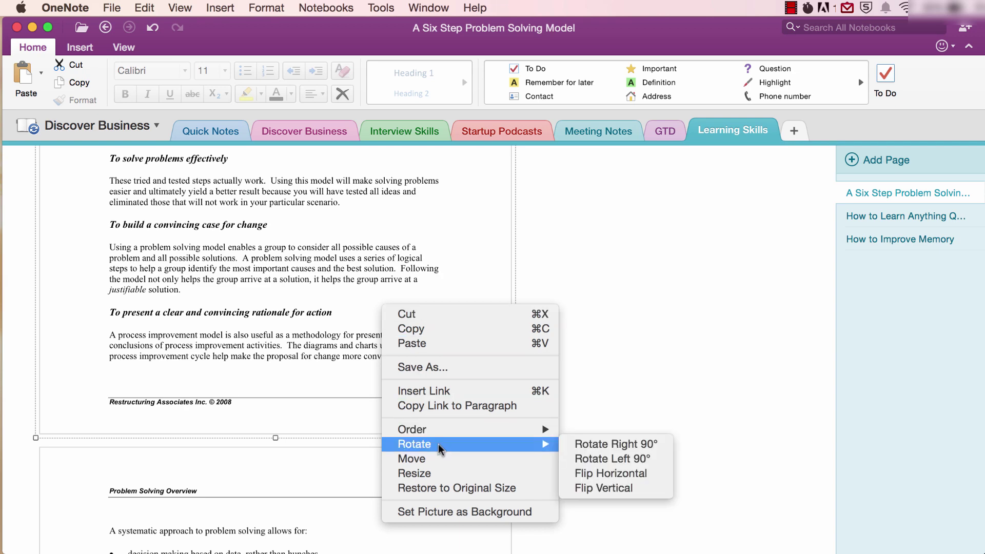
click(576, 461)
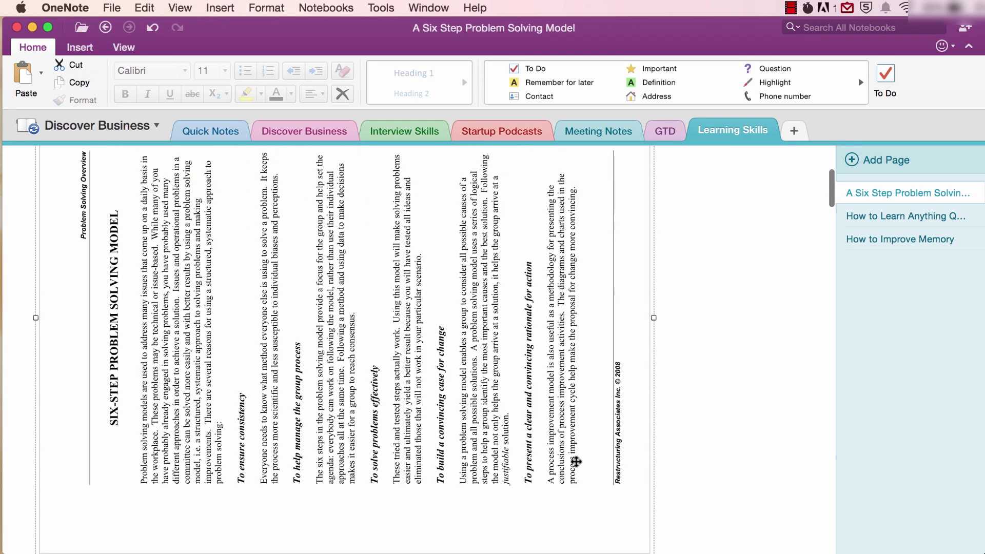
Step: Scroll to the printout's last page and bring up its Rotate options
scroll(527, 435, down, 5)
scroll(527, 435, down, 15)
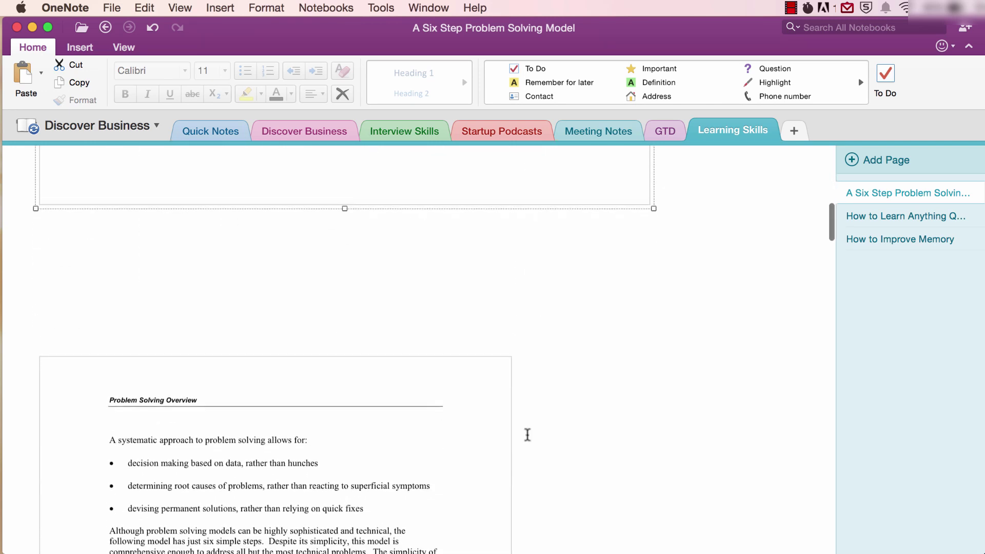
scroll(527, 435, down, 12)
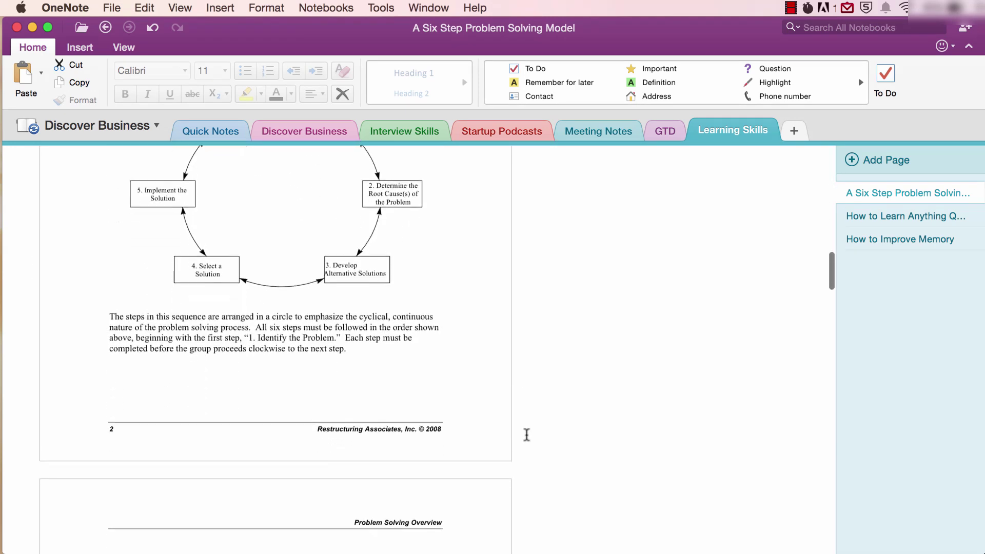
scroll(527, 434, up, 3)
scroll(527, 434, up, 8)
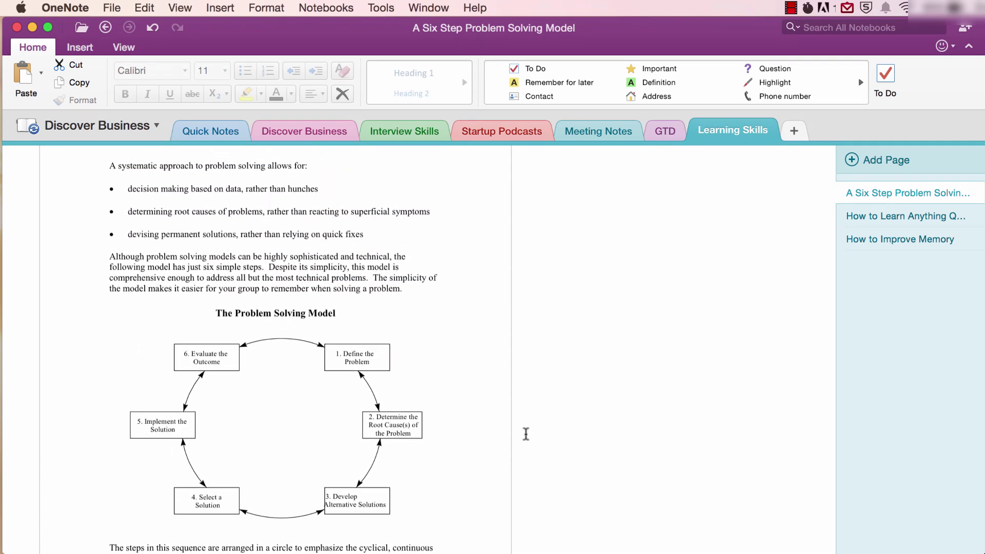
scroll(526, 434, down, 15)
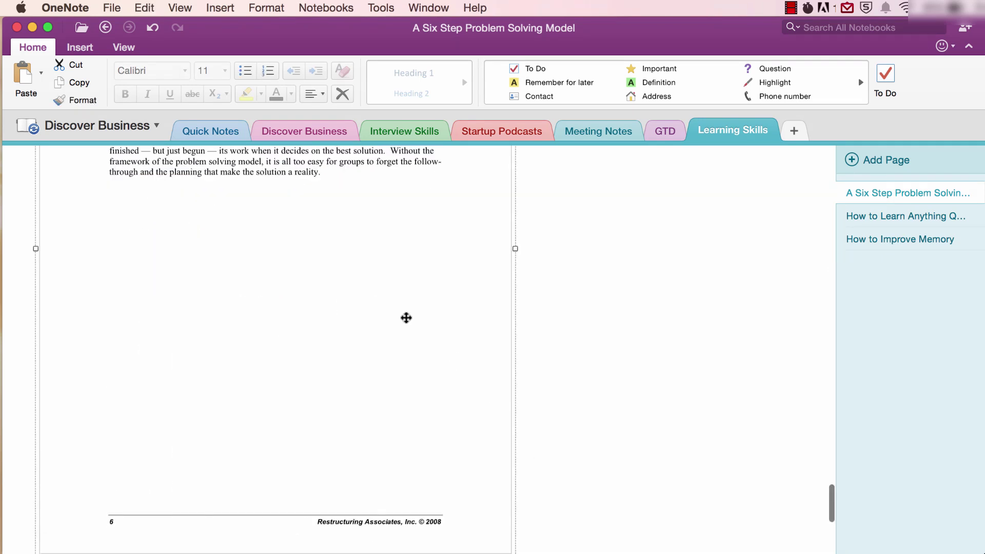
right_click(310, 202)
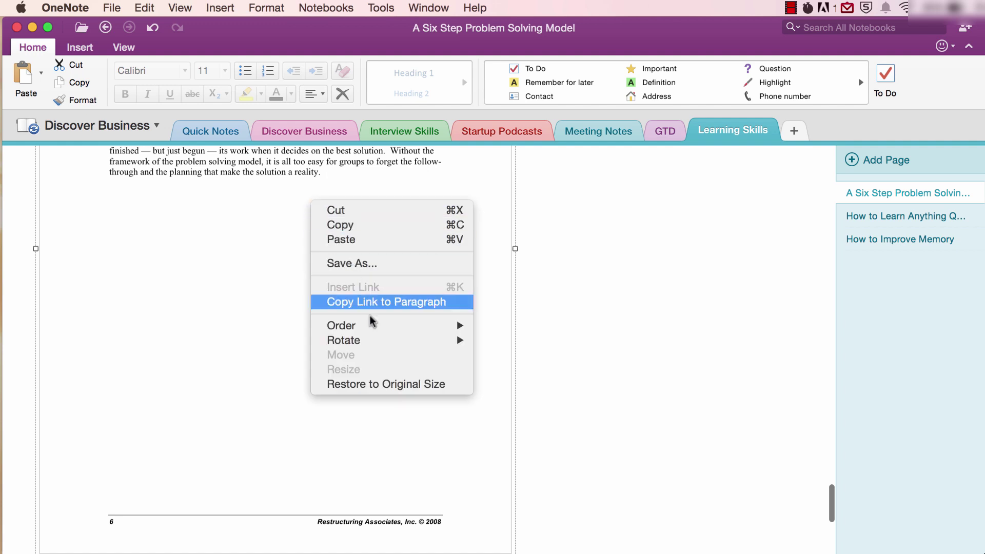
mouse_move(374, 340)
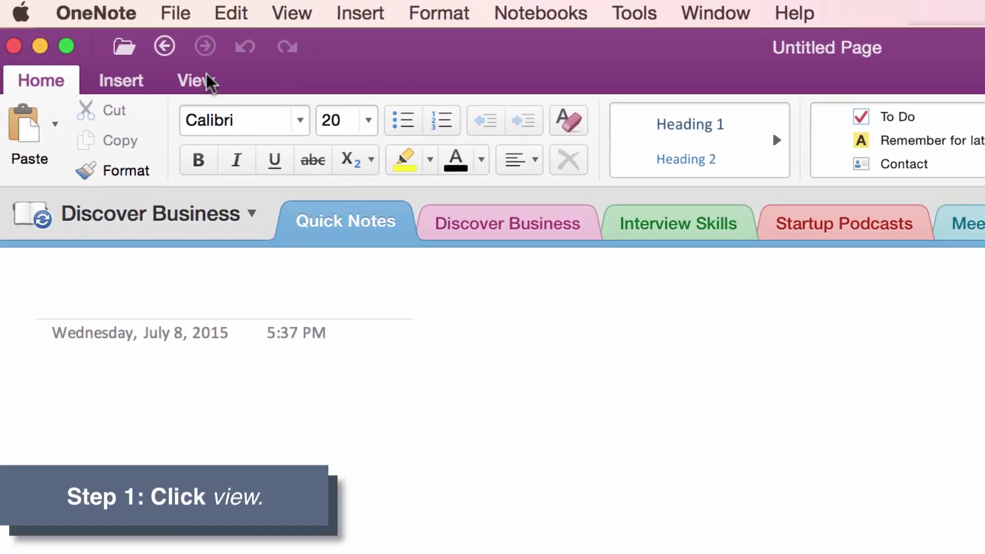
Step: Show the Deleted Notes view listing Untitled Page, Meeting Notes and The Importance of Problem Solving
click(208, 81)
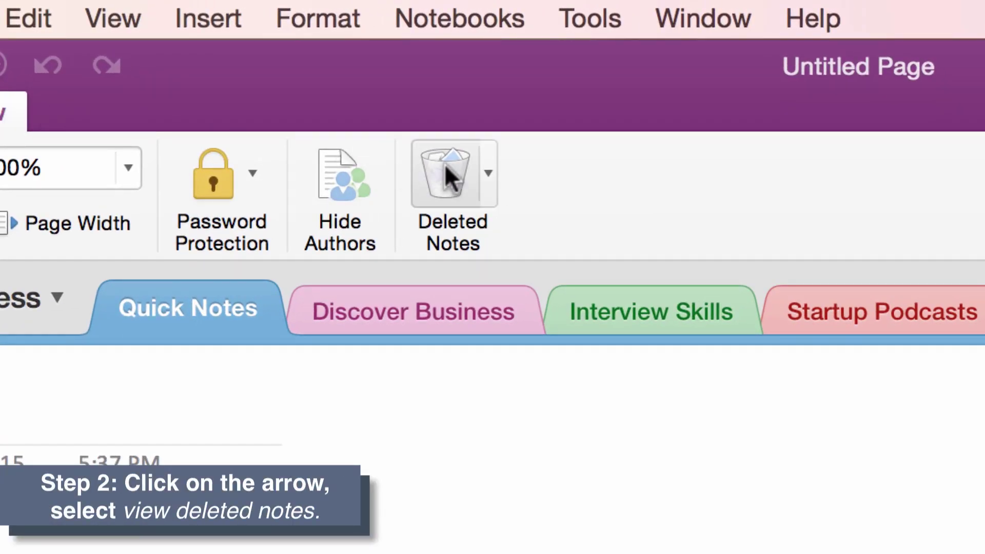
click(487, 175)
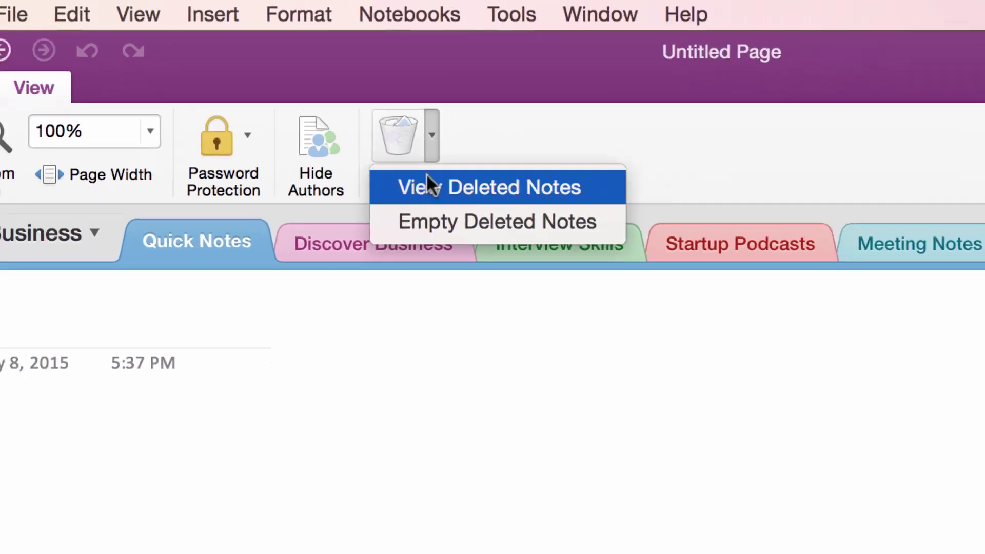
click(485, 237)
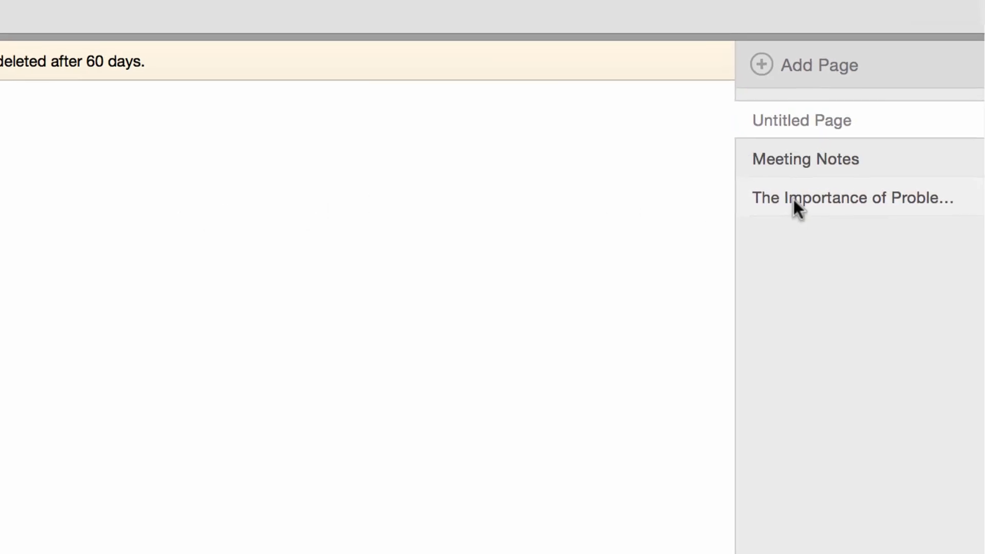
Step: Restore the deleted problem-solving page to the notebook with Restore To
ctrl+click(817, 202)
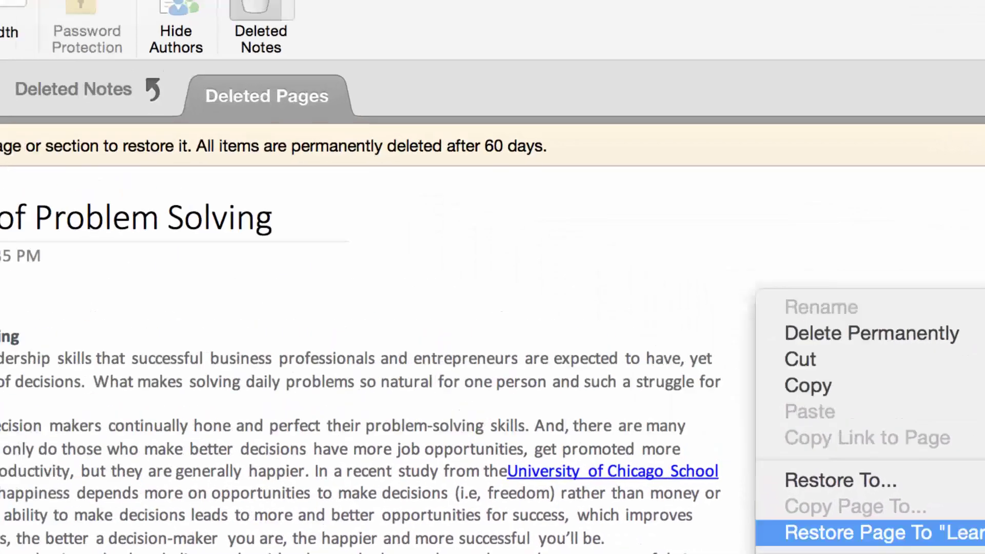
click(690, 398)
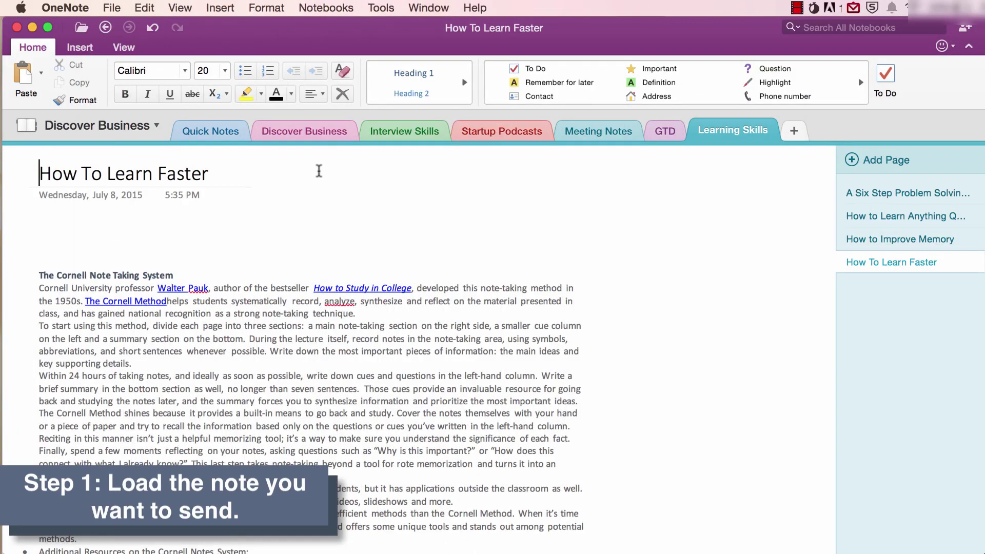
Step: Open The Importance of Problem Solving and share it as a new Mail message body
click(294, 123)
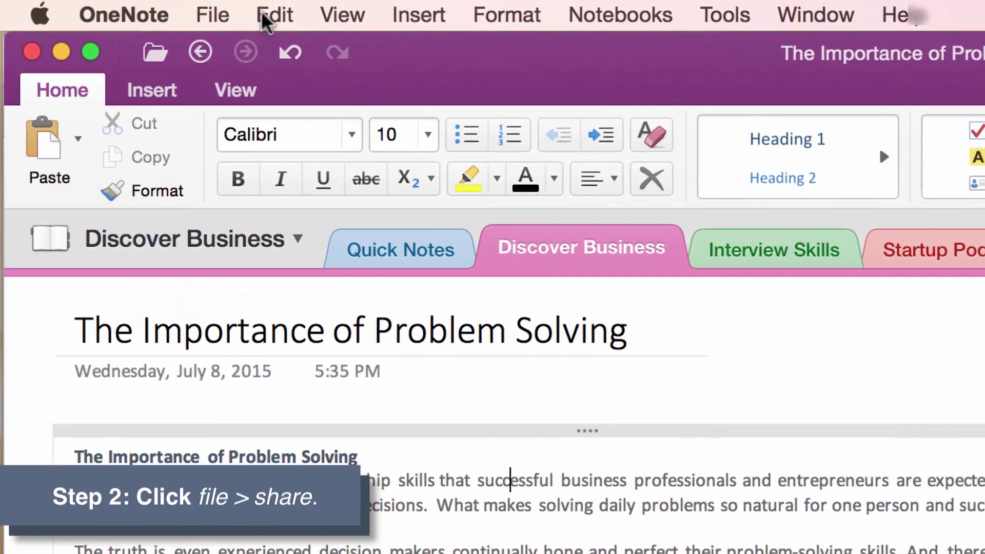
click(114, 6)
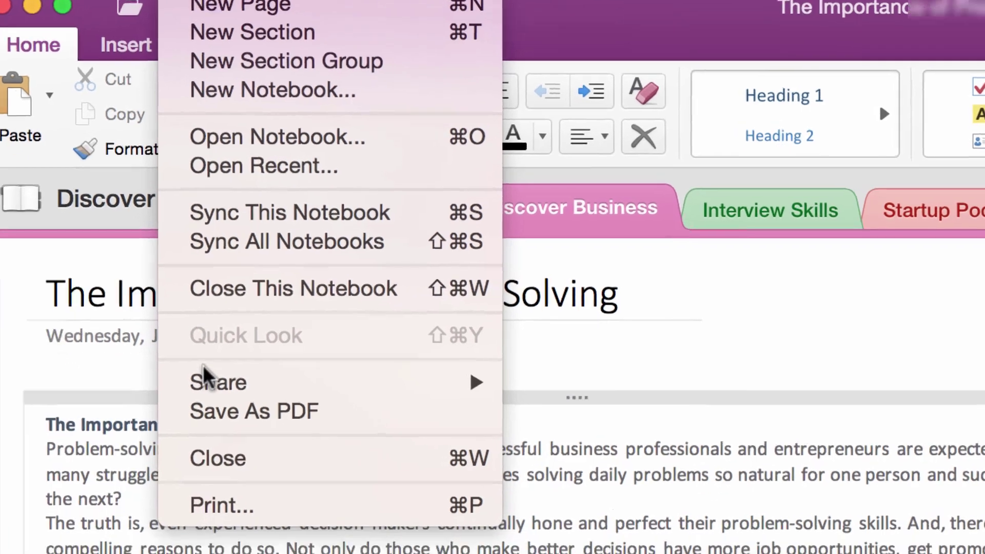
mouse_move(229, 417)
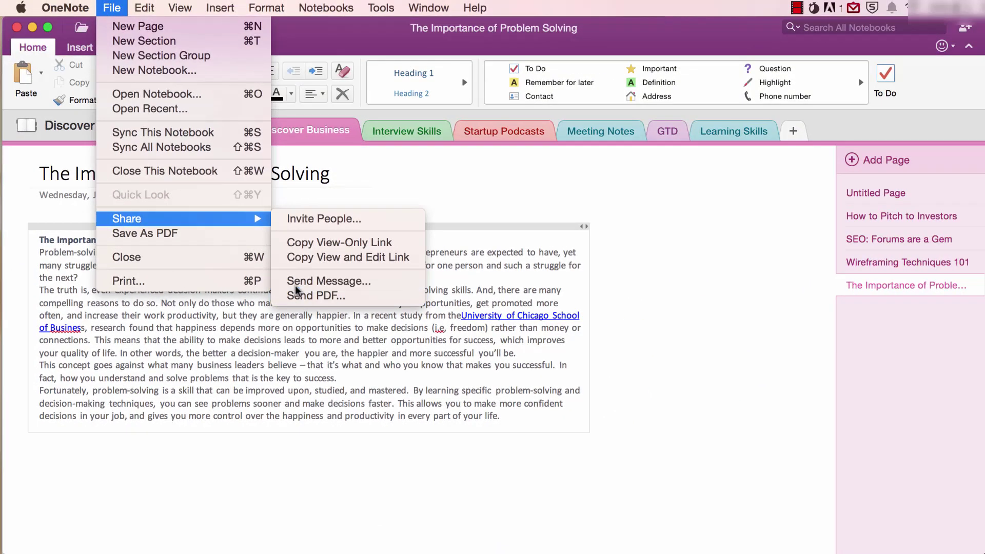
click(478, 357)
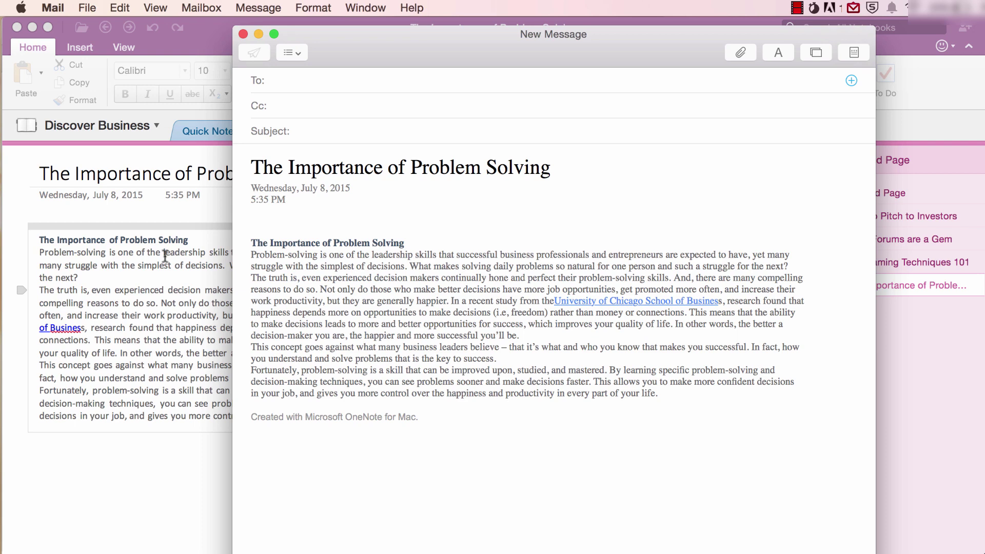
Step: Share the note to Mail as a 30 KB PDF attachment and show that attachment's options
click(164, 255)
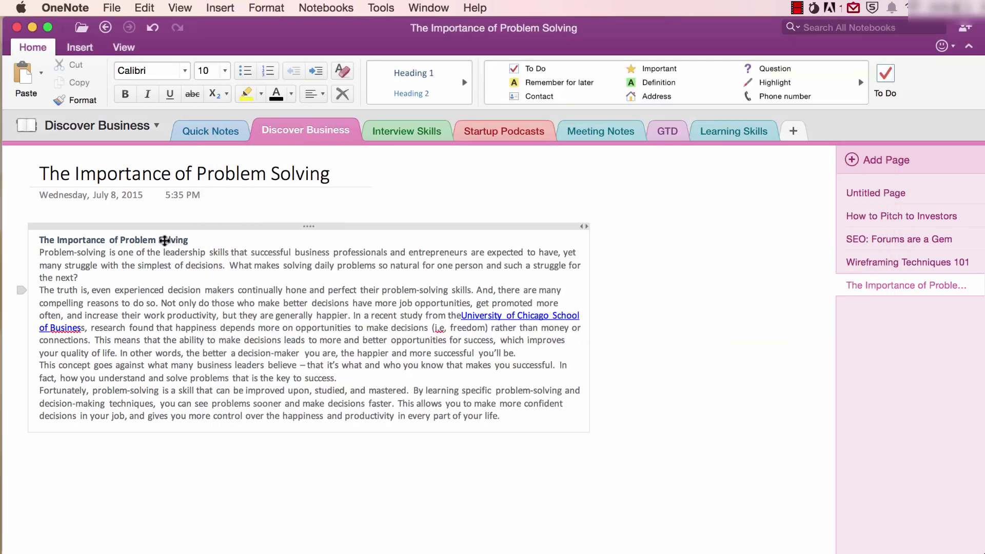
click(111, 7)
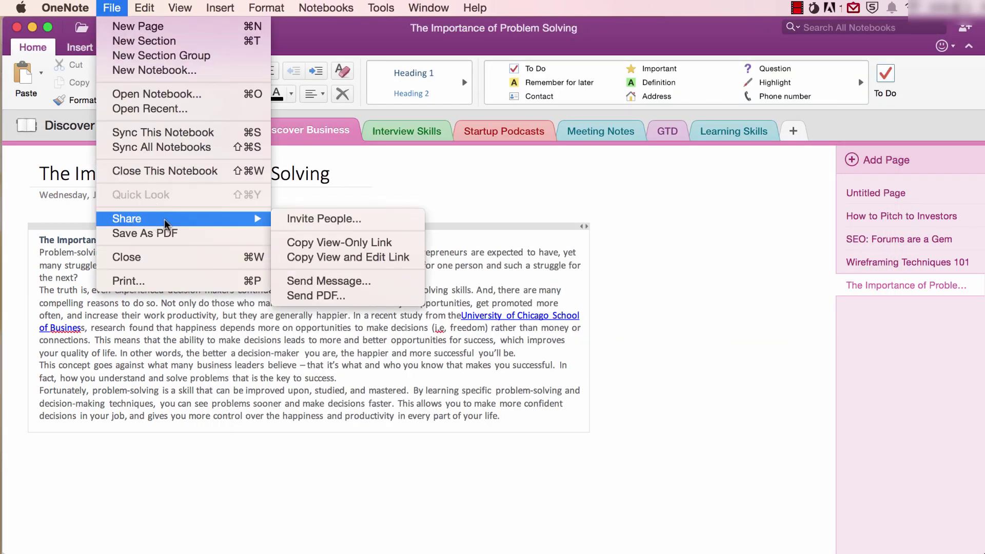
click(331, 357)
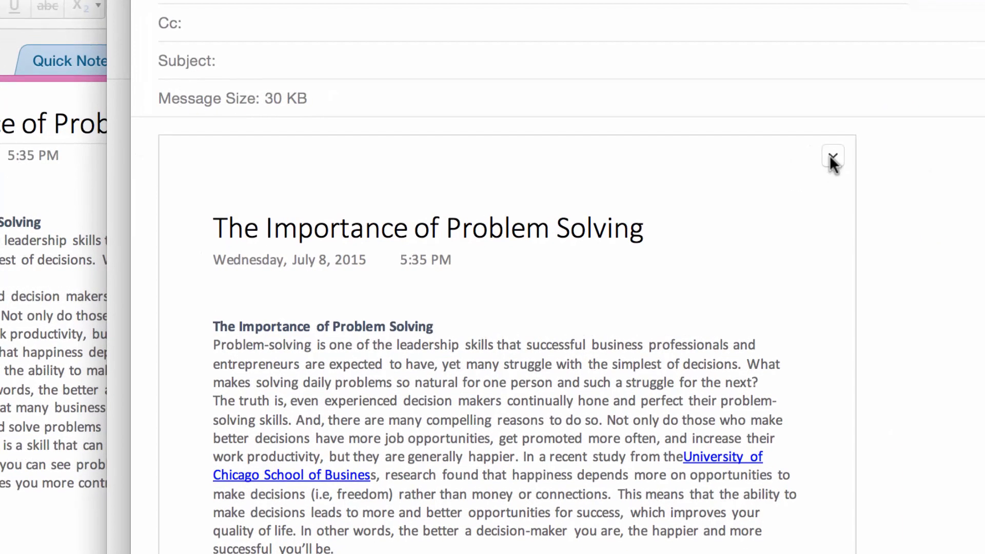
click(829, 155)
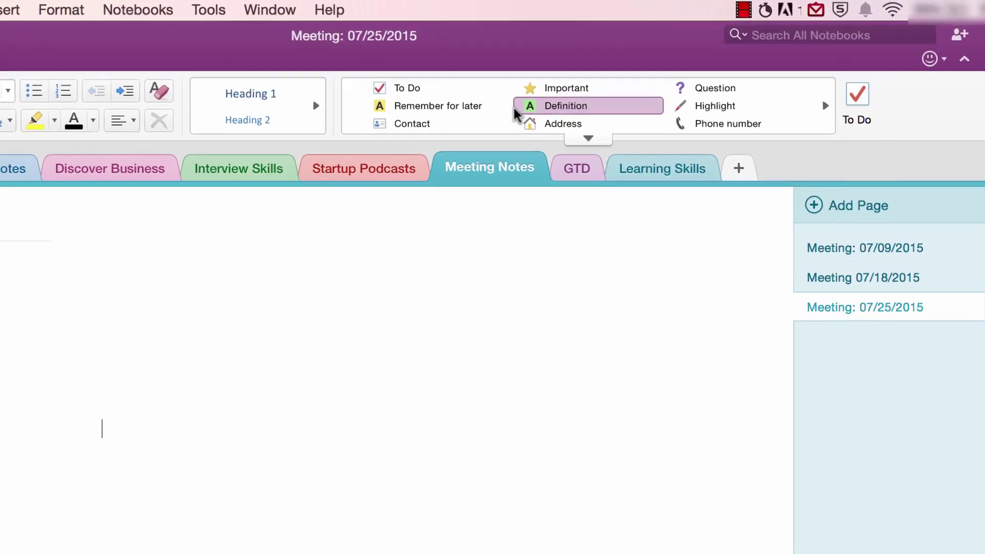
Step: Expand the Home Tags gallery to list all tags, including Idea, Password and Critical
click(588, 138)
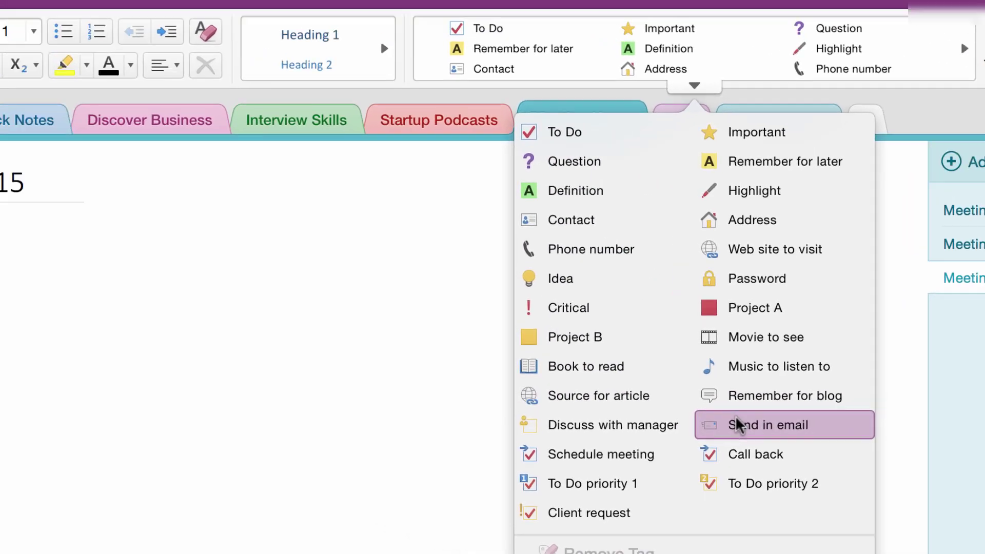
Step: Dismiss the full tag list and browse the Format menu's tag choices without tagging anything
click(204, 133)
click(451, 10)
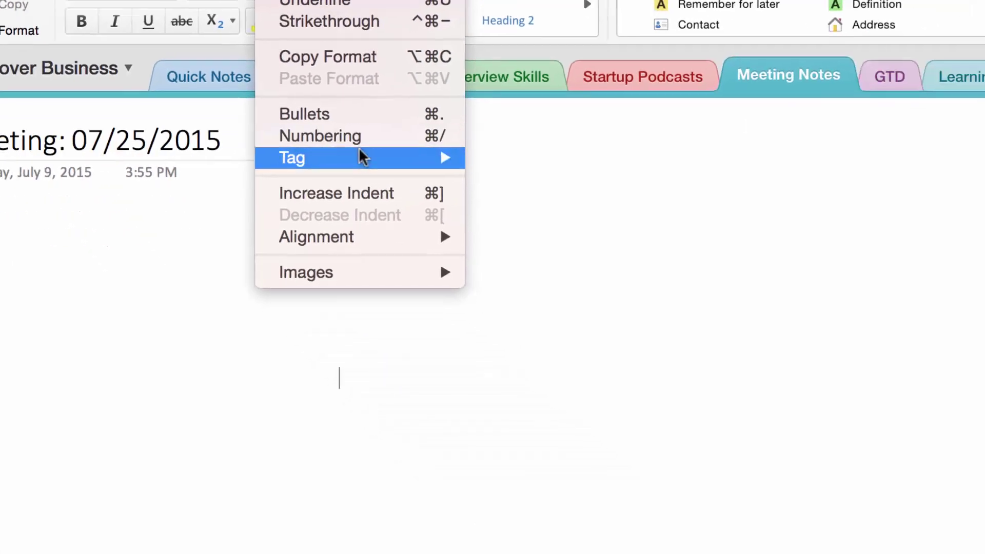
mouse_move(539, 322)
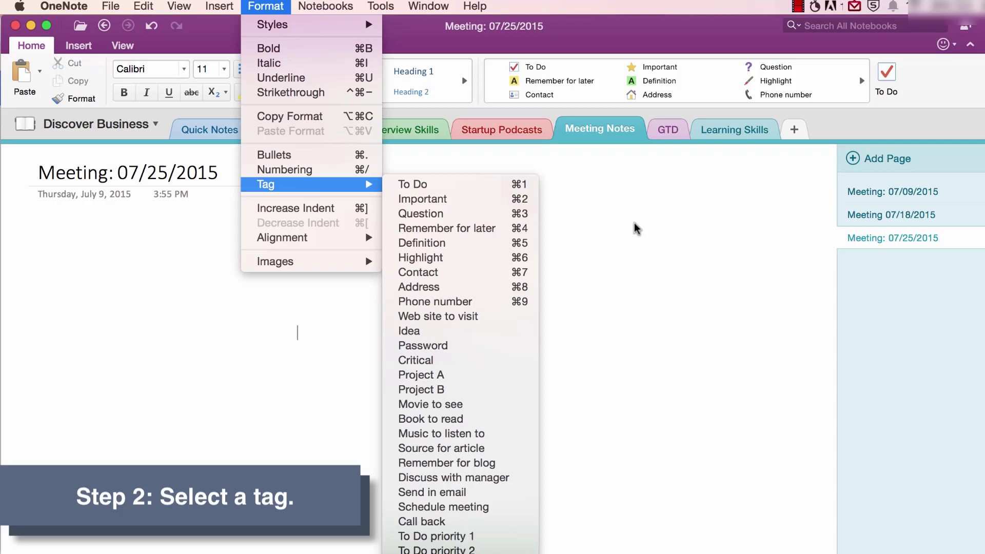
click(680, 99)
Step: Add an Important-starred note reading 'Pick up groceries' near the page centre
click(653, 68)
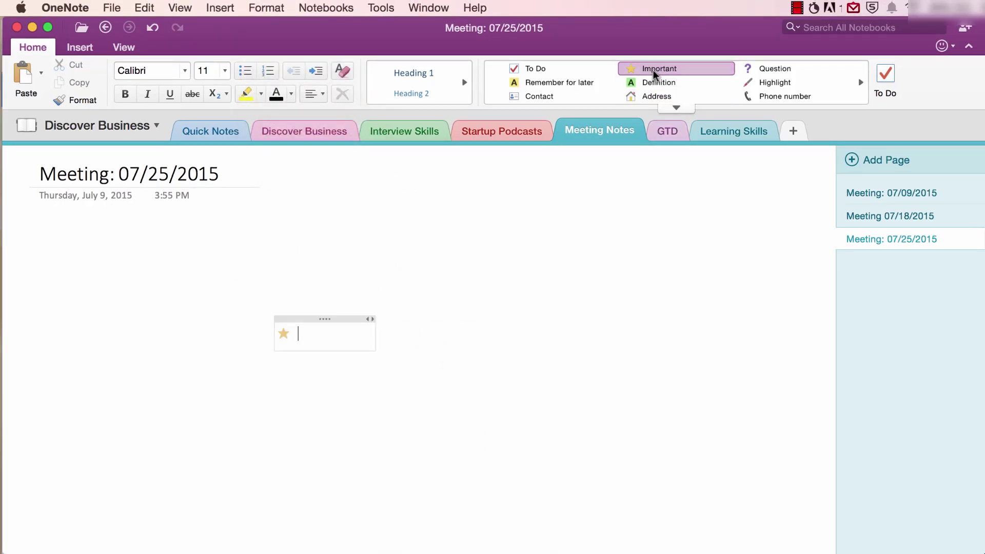
drag(334, 320, 453, 321)
click(453, 332)
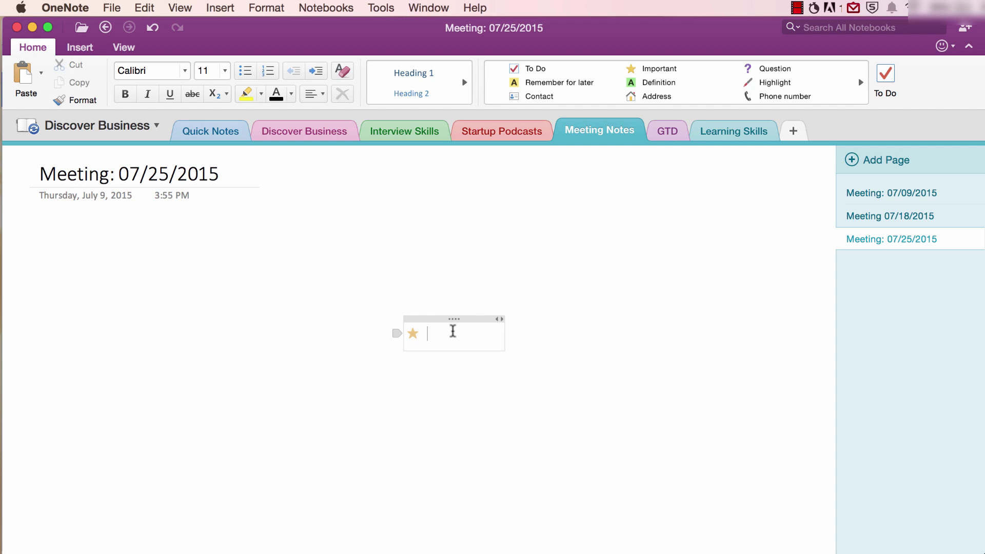
text(Pick up groceri)
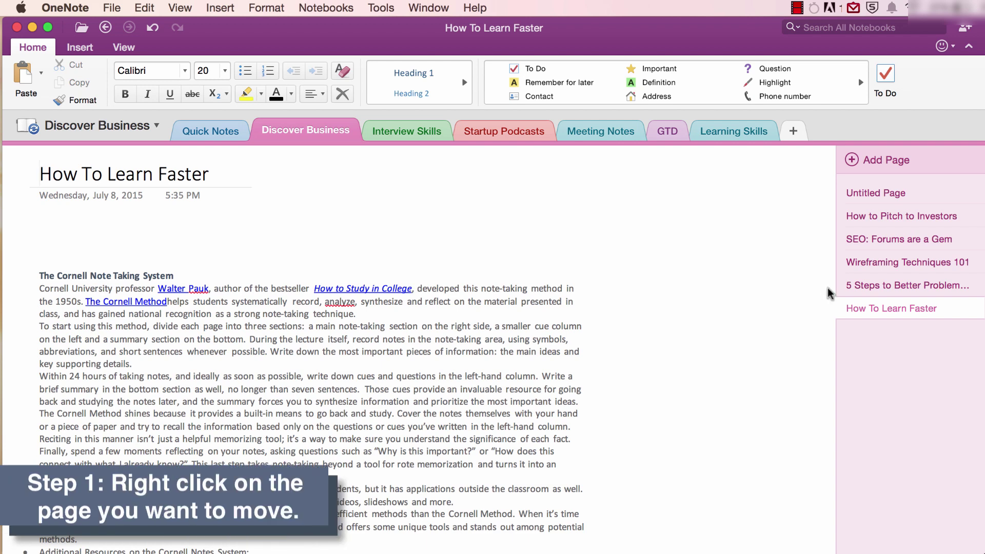
Step: Move the How To Learn Faster page to Learning Skills and open that section
right_click(842, 306)
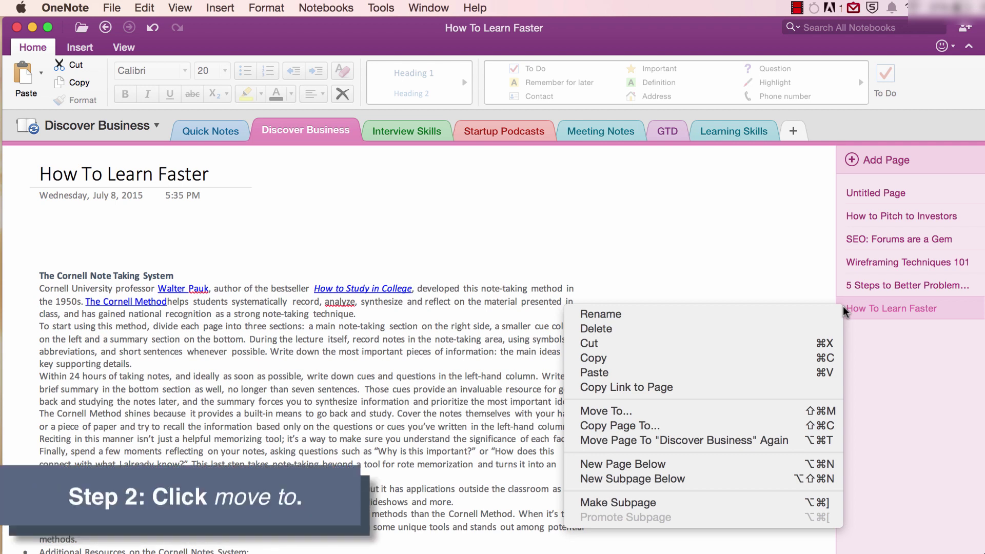
click(771, 410)
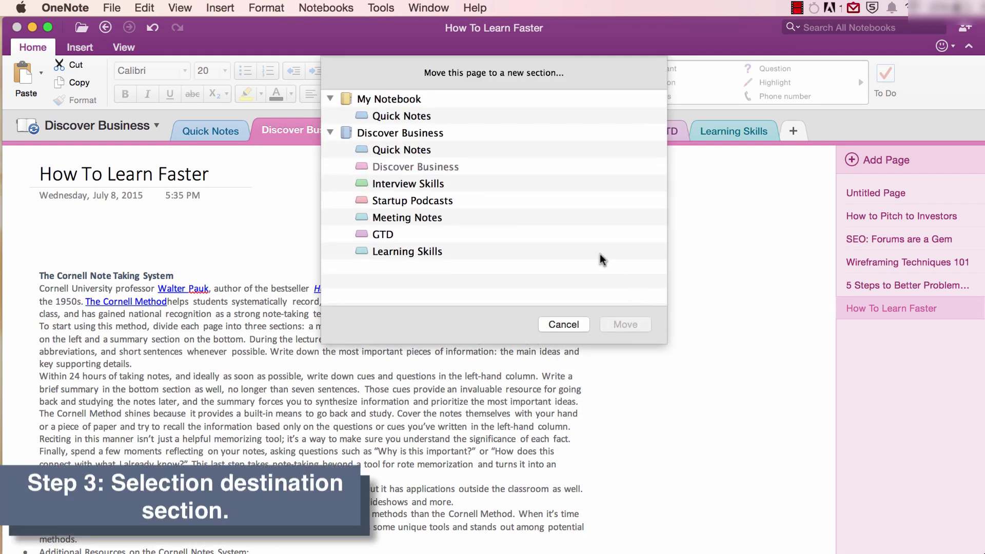
click(599, 254)
click(636, 327)
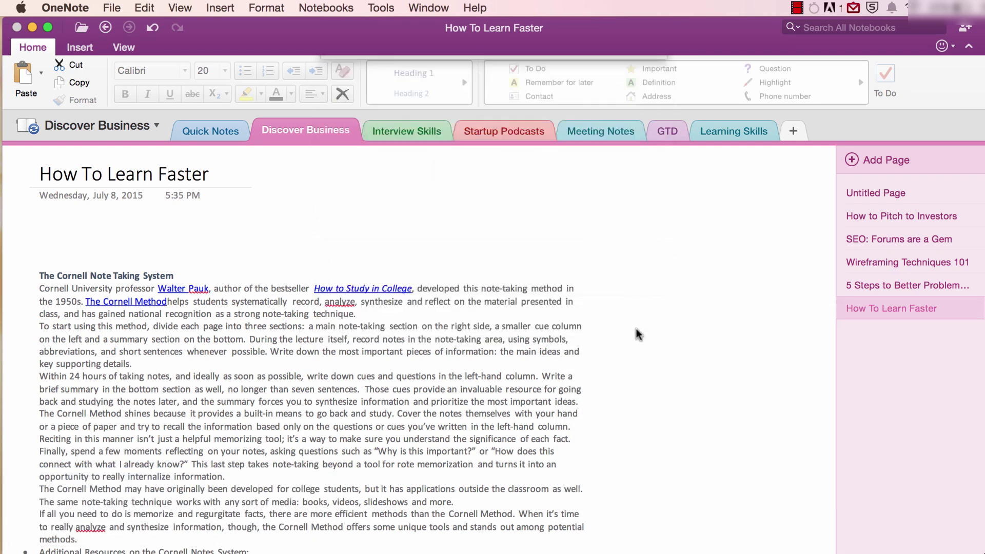
click(726, 132)
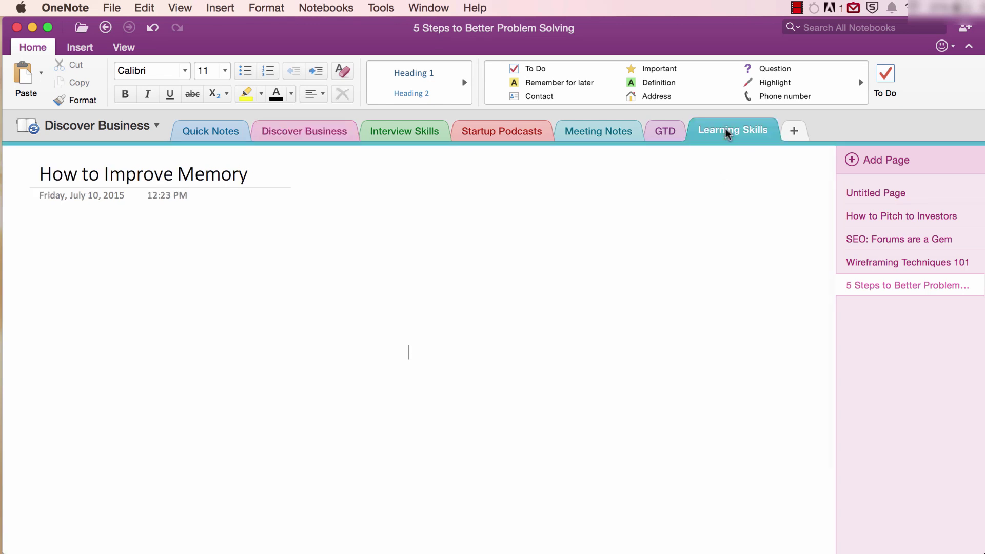